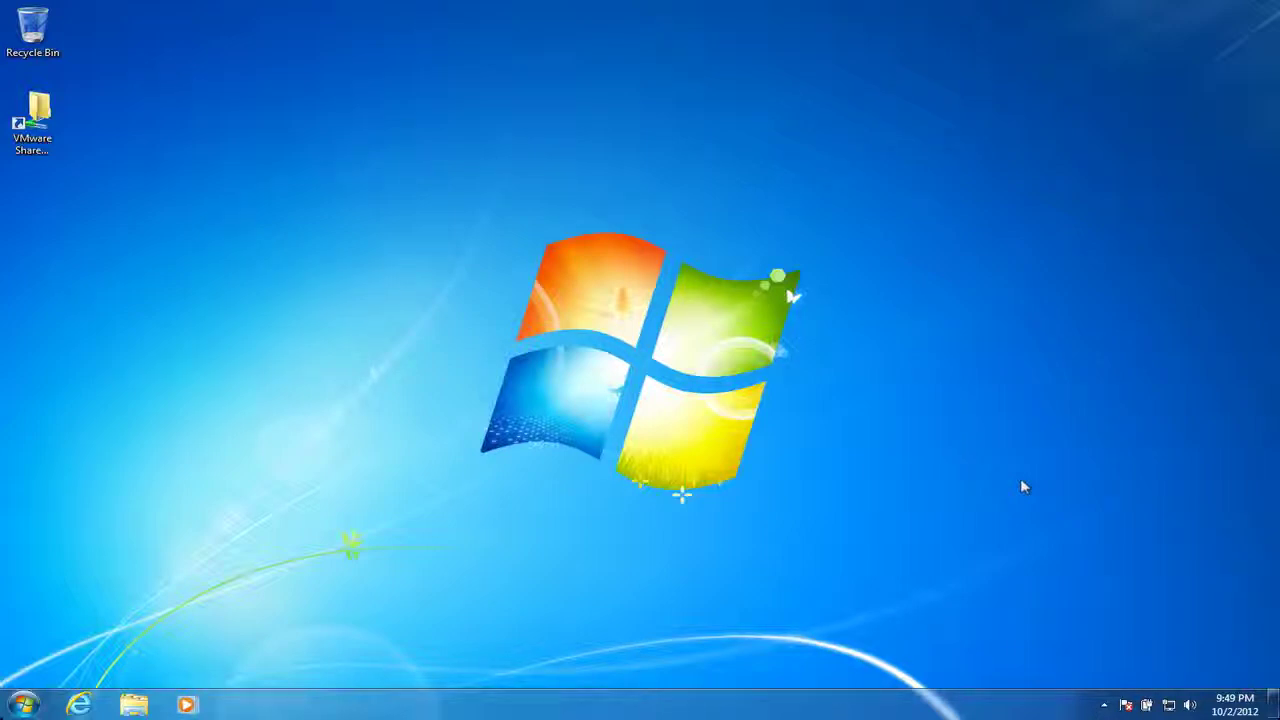
# - Open Windows Explorer on Local Disk (C:) and browse to the GIS folder
pyautogui.click(136, 706)
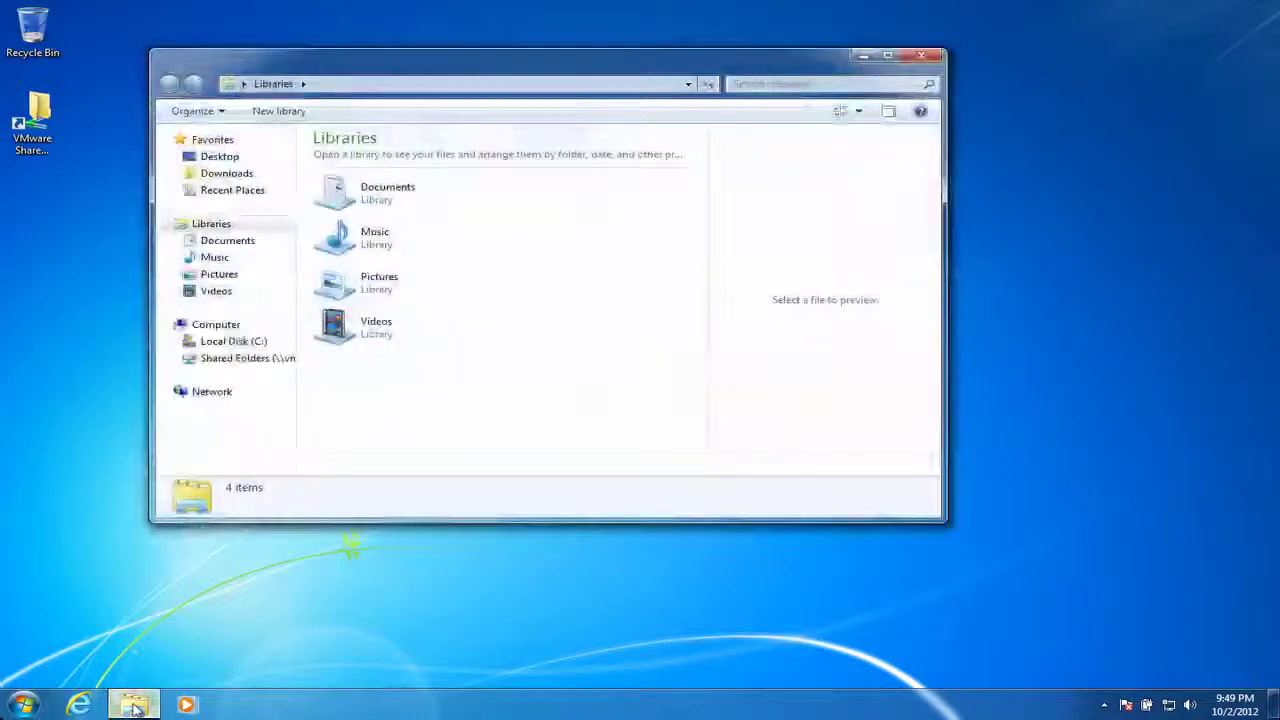
pyautogui.click(233, 343)
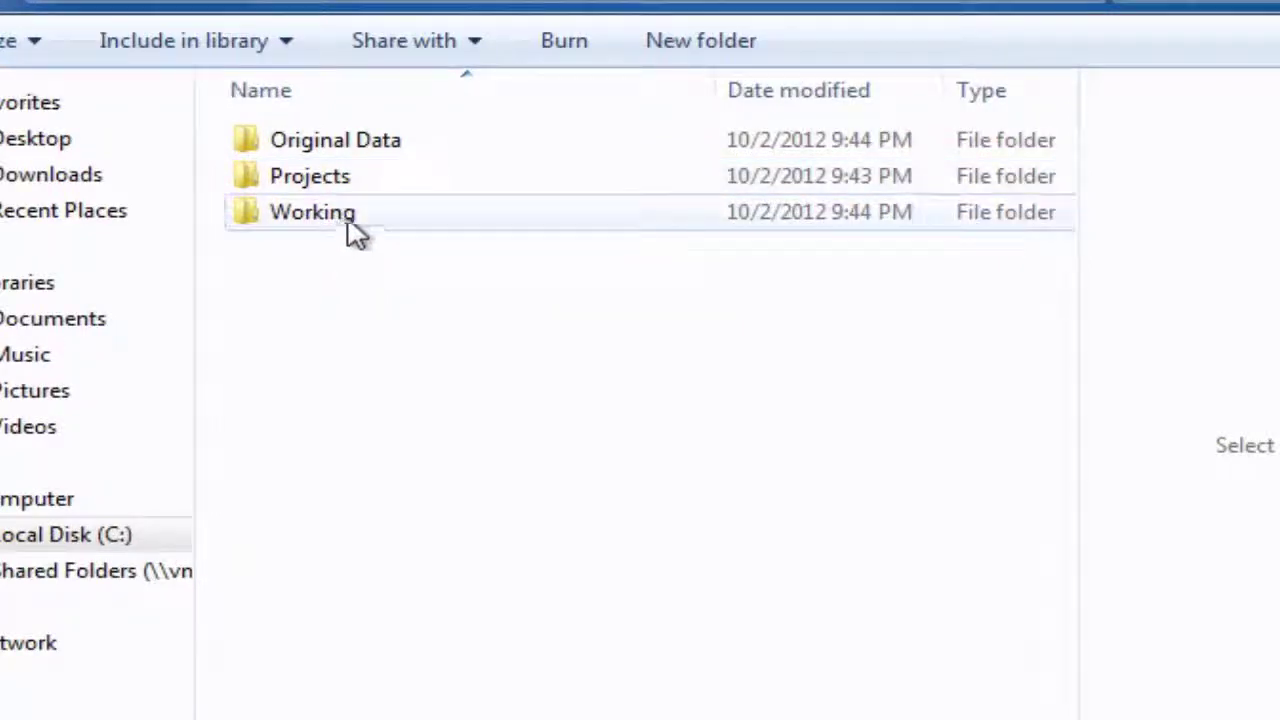
pyautogui.moveTo(357, 232)
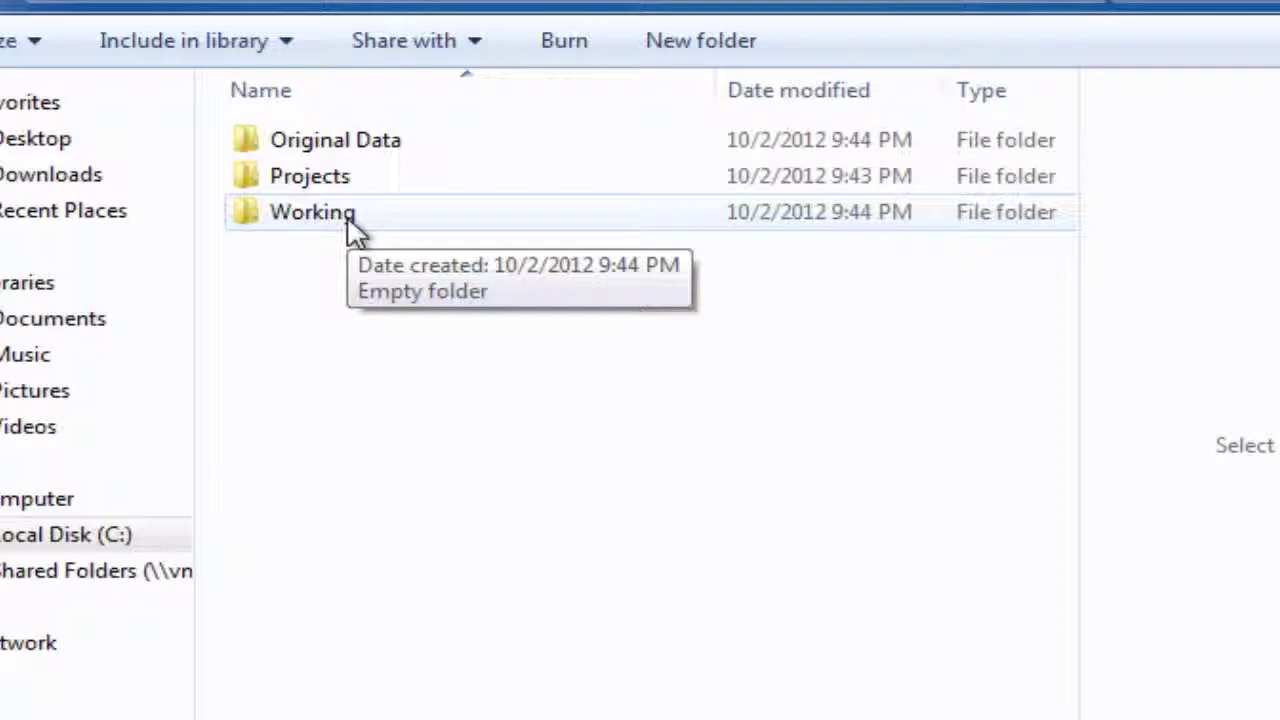
# - Open Original Data, then the Ordance Survey folder to view its contents
pyautogui.doubleClick(381, 143)
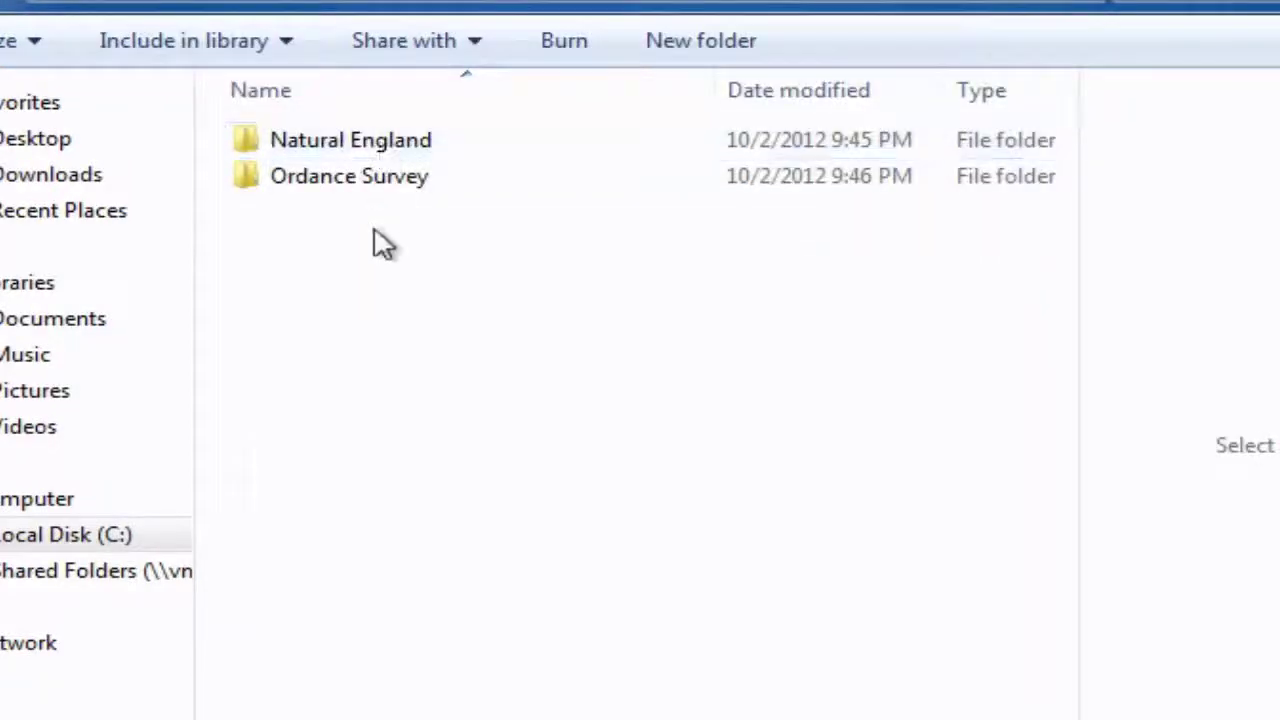
pyautogui.moveTo(366, 191)
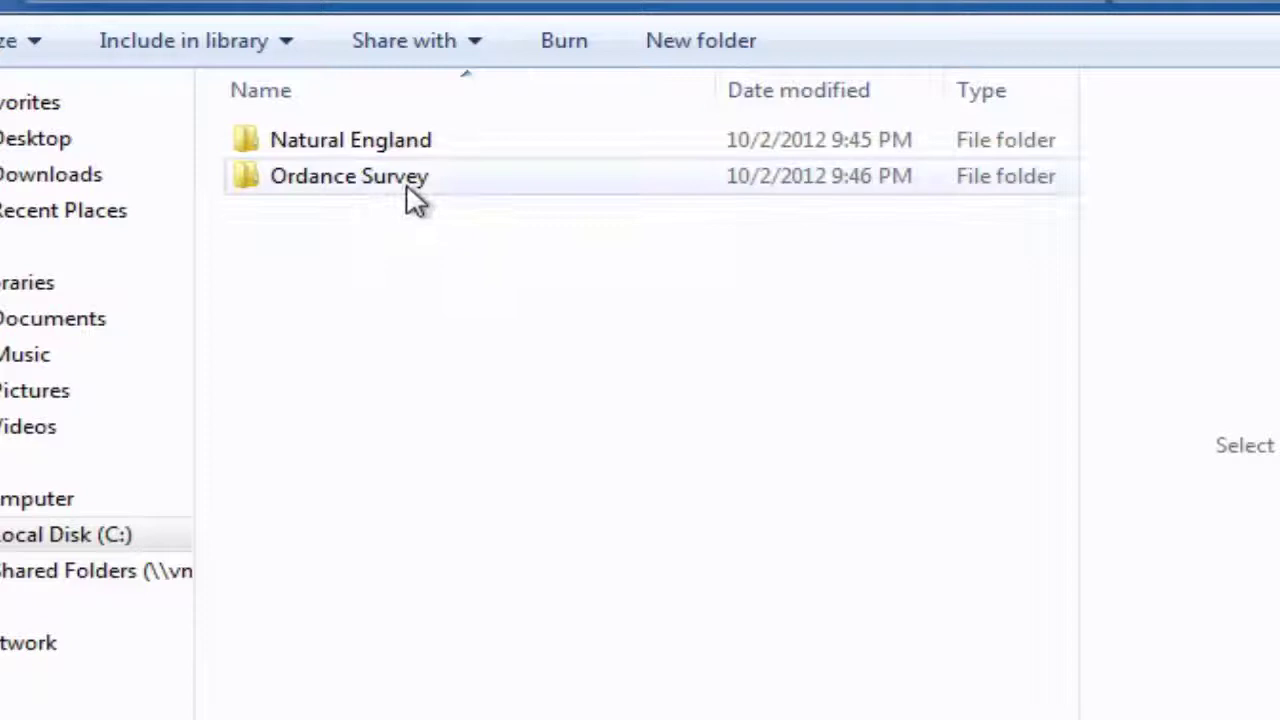
pyautogui.moveTo(406, 190)
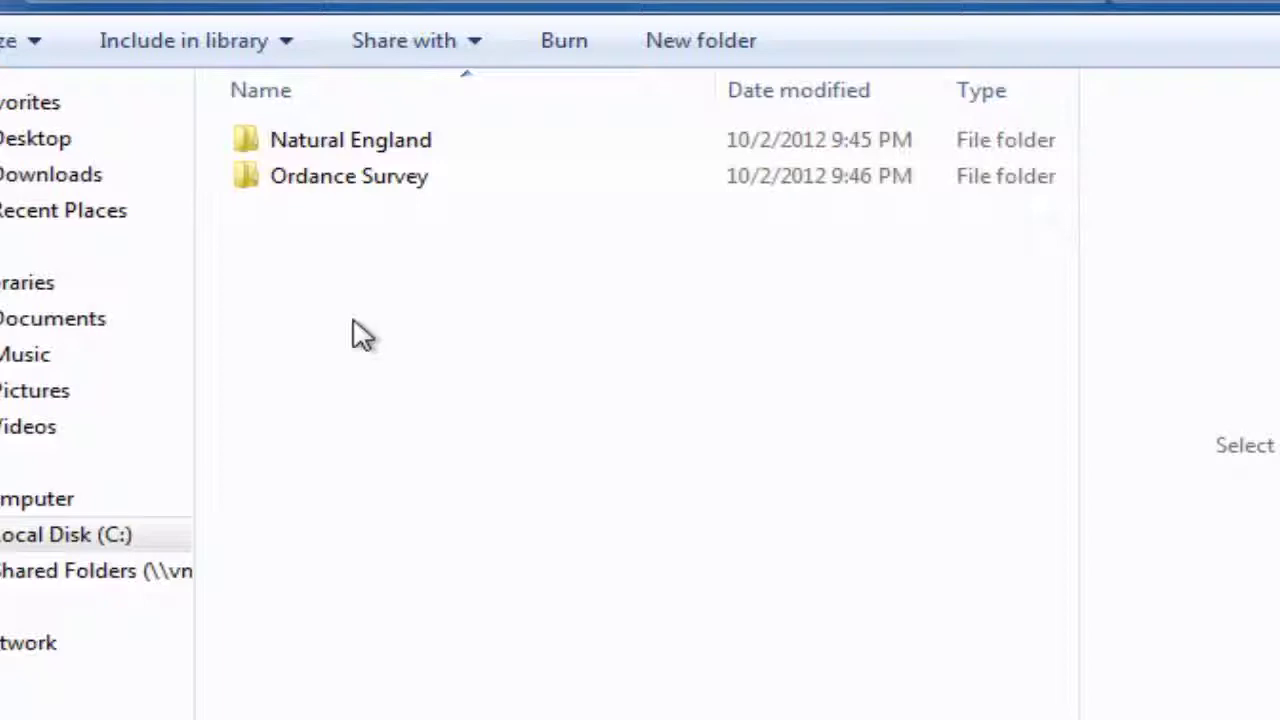
pyautogui.doubleClick(378, 194)
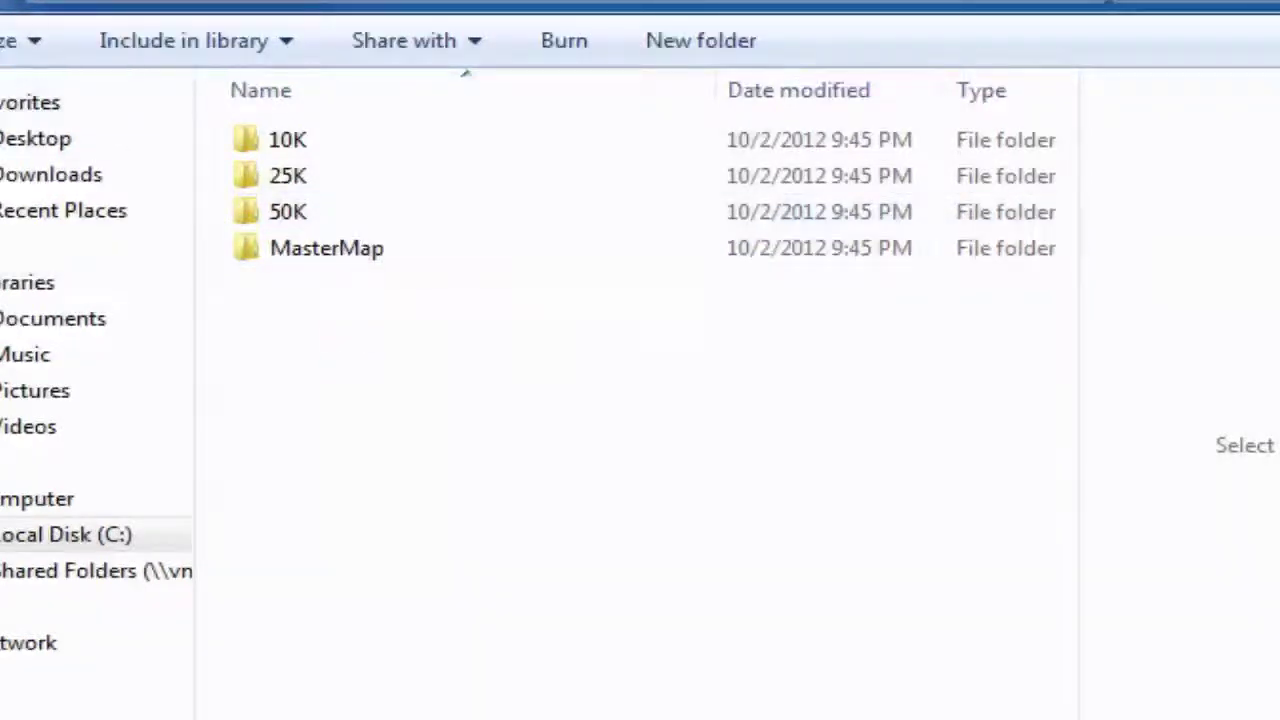
# - Return to Original Data and open the Natural England folder
pyautogui.press('BackSpace')
pyautogui.click(315, 142)
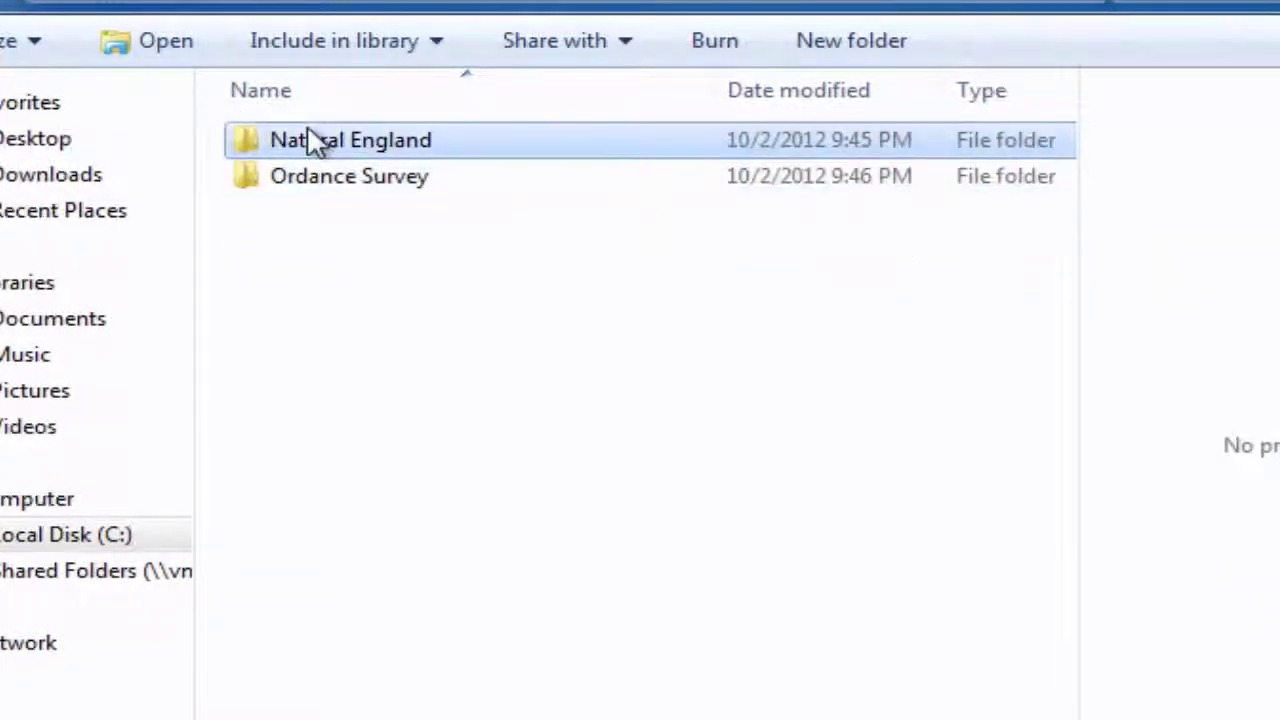
pyautogui.doubleClick(315, 142)
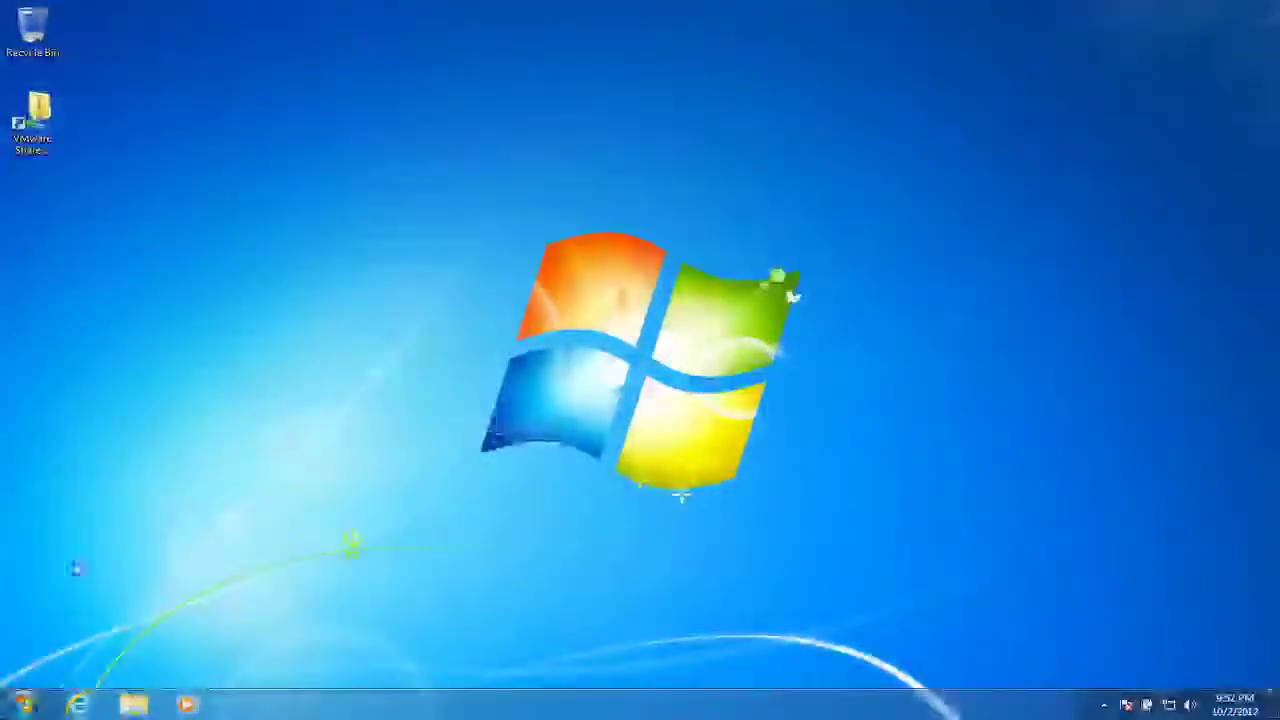
# - Launch ArcCatalog from the Start menu
pyautogui.click(25, 708)
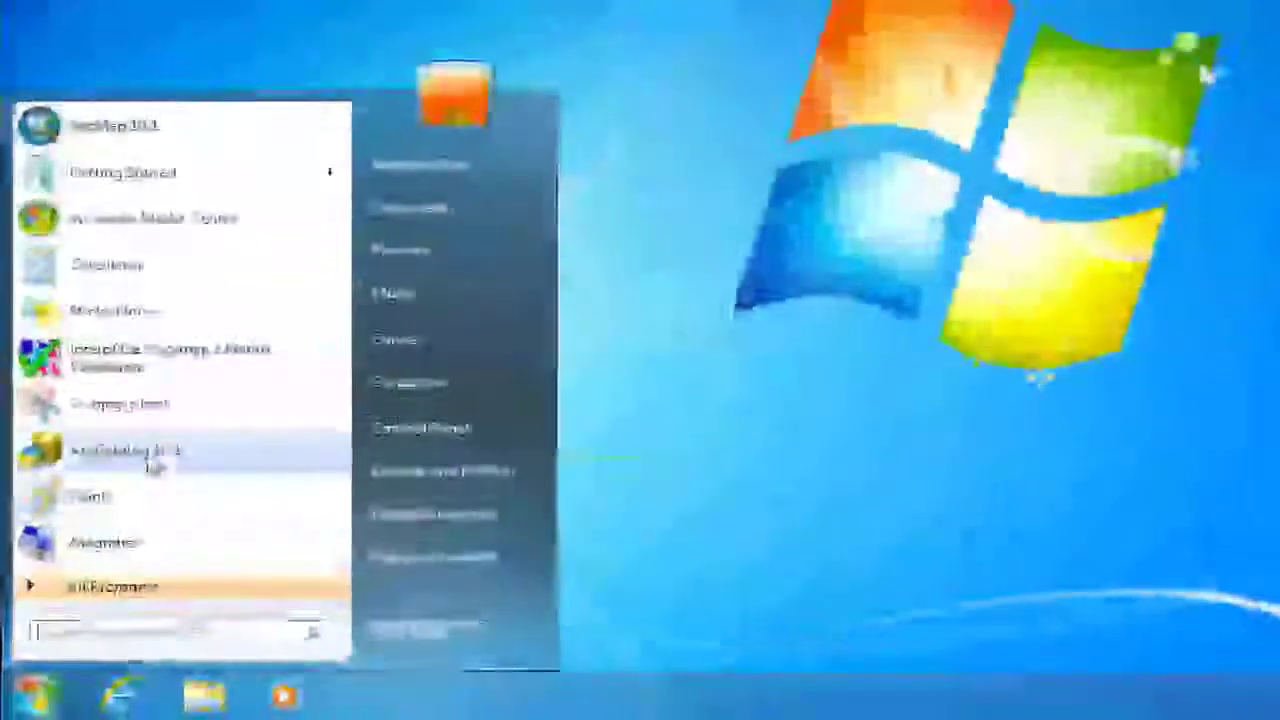
pyautogui.click(99, 552)
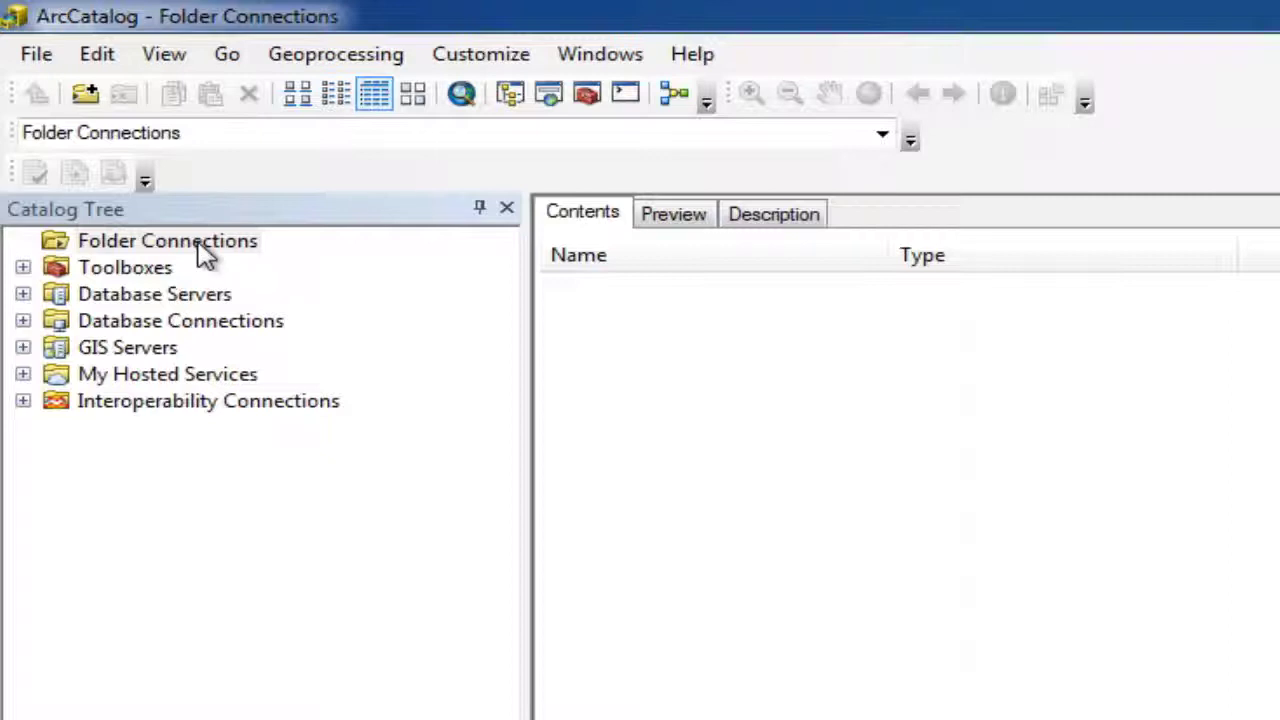
# - Start a Connect To Folder connection and expand Computer > Local Disk (C:) to reach GIS
pyautogui.rightClick(205, 255)
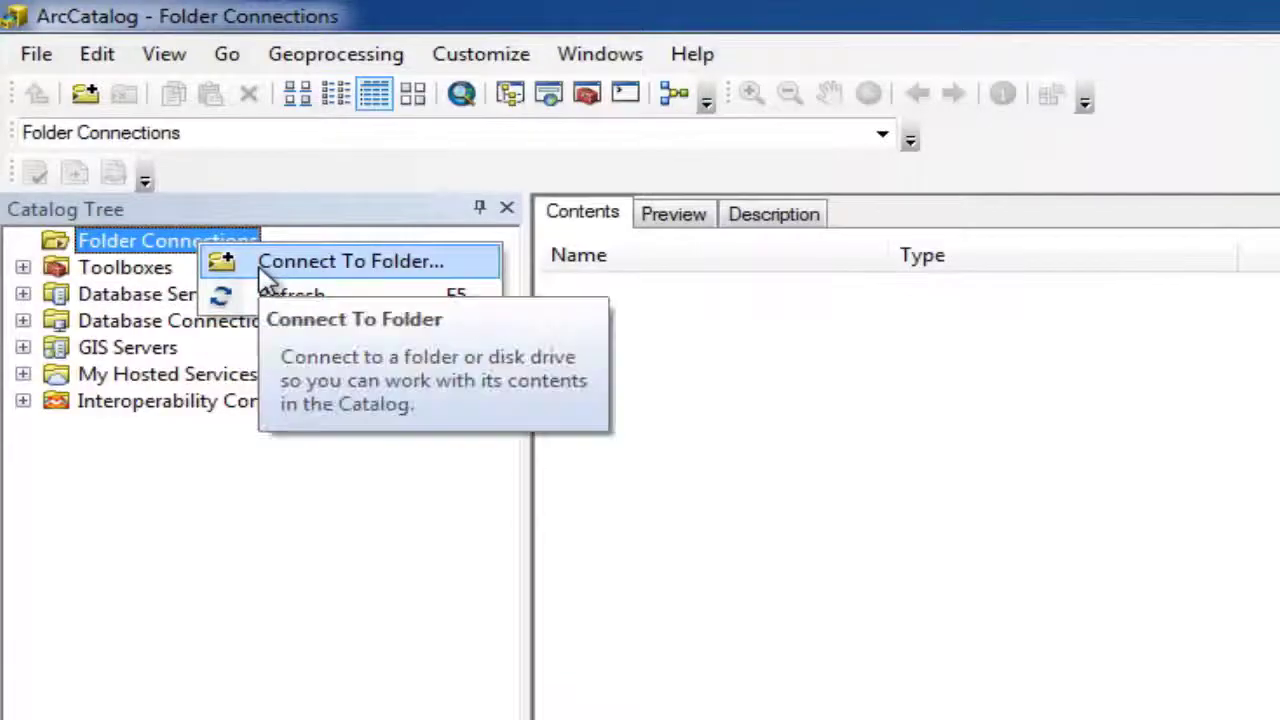
pyautogui.click(306, 268)
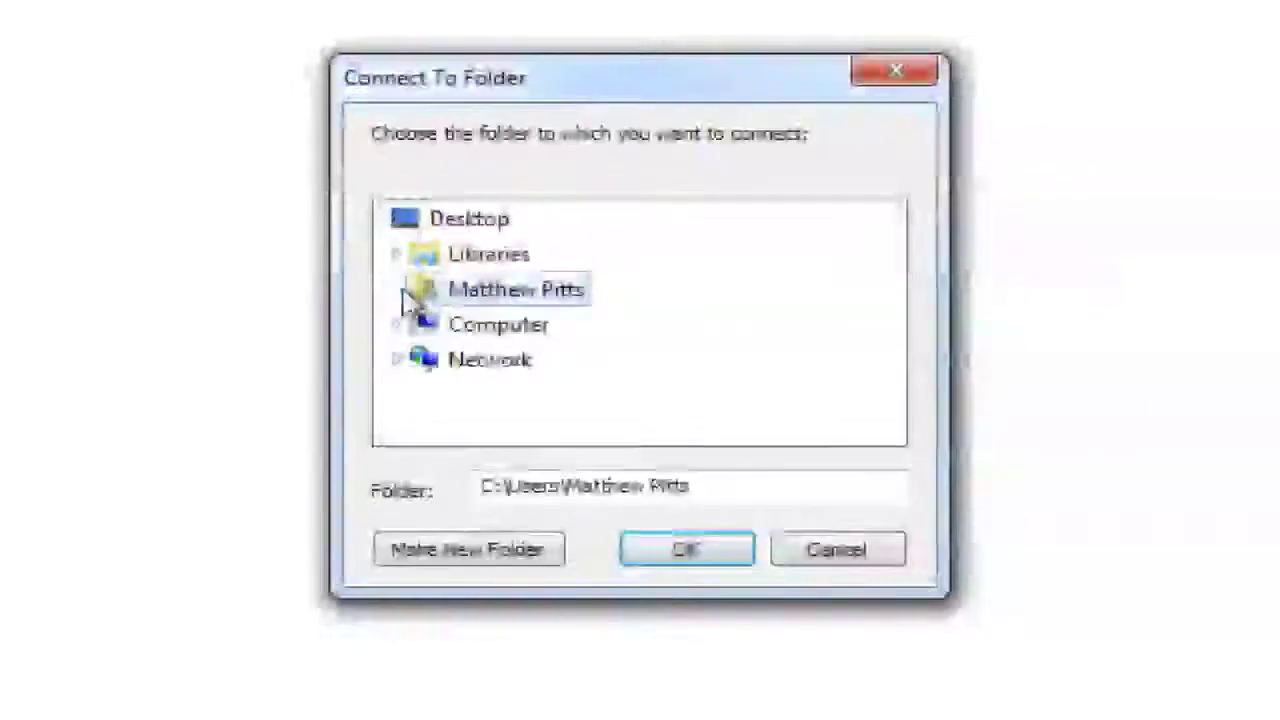
pyautogui.click(398, 290)
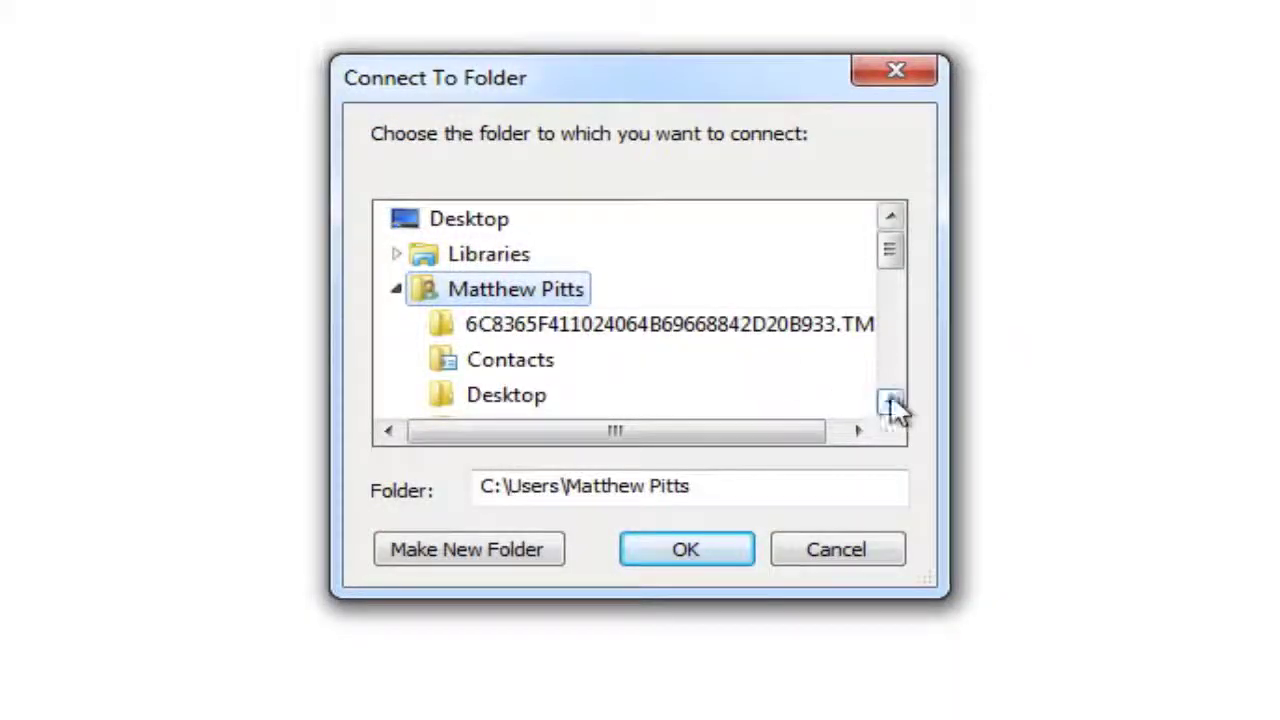
pyautogui.click(891, 402)
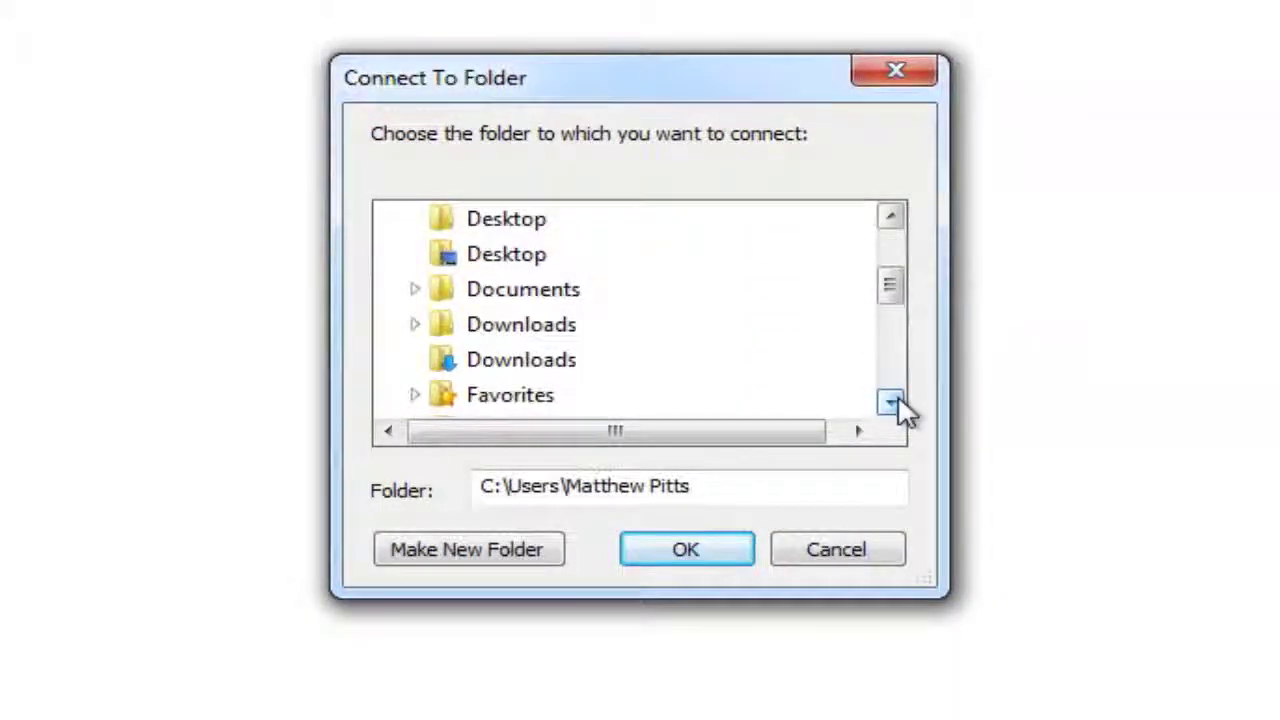
pyautogui.click(891, 402)
pyautogui.click(891, 402)
pyautogui.click(891, 402)
pyautogui.click(891, 402)
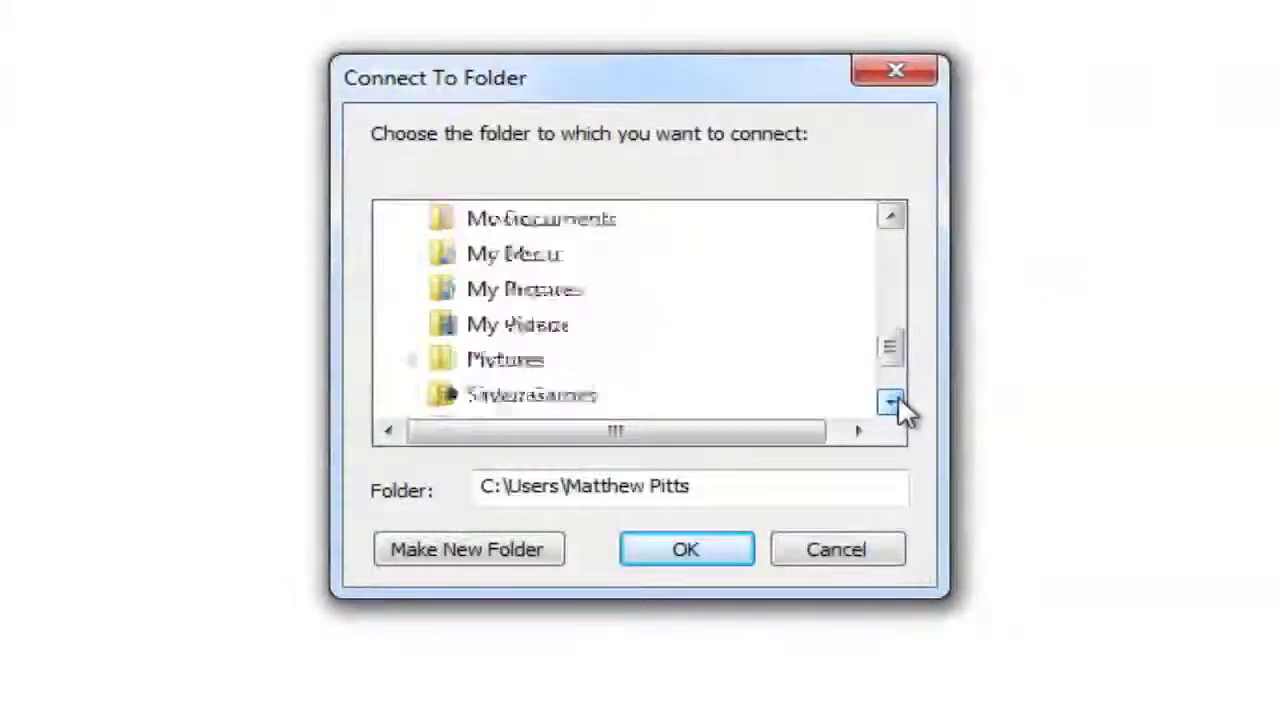
pyautogui.click(891, 402)
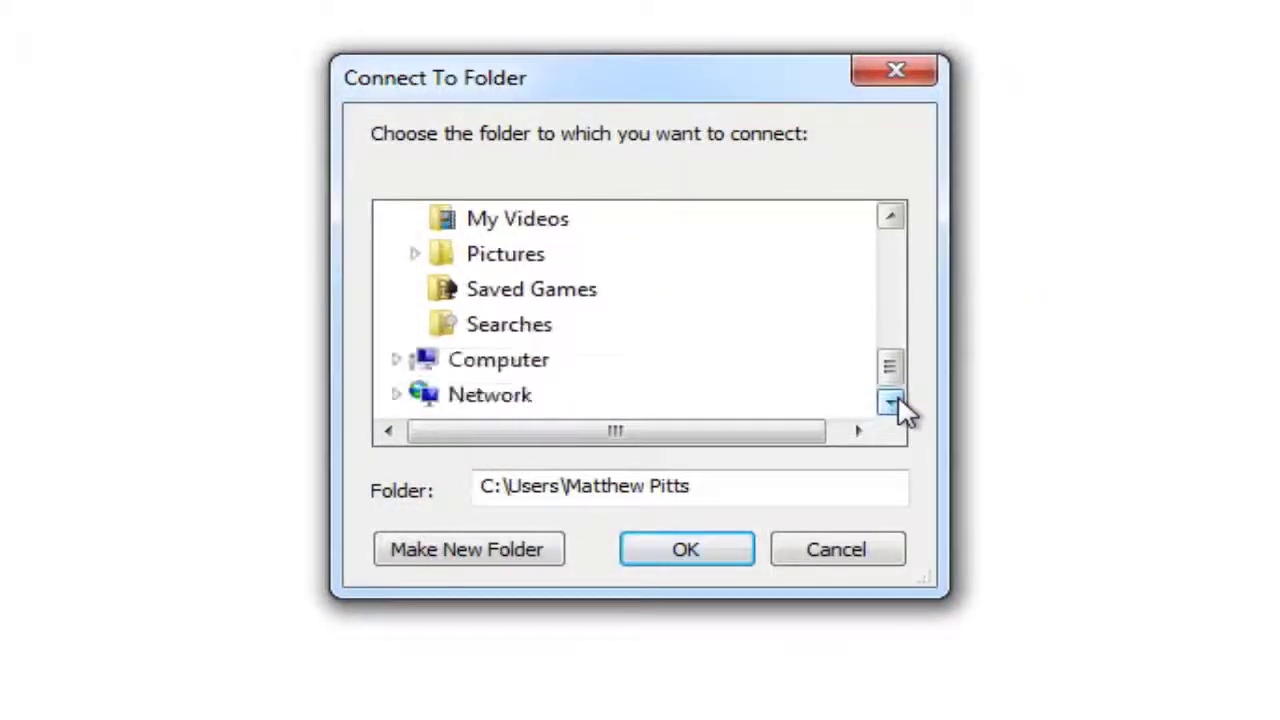
pyautogui.click(493, 362)
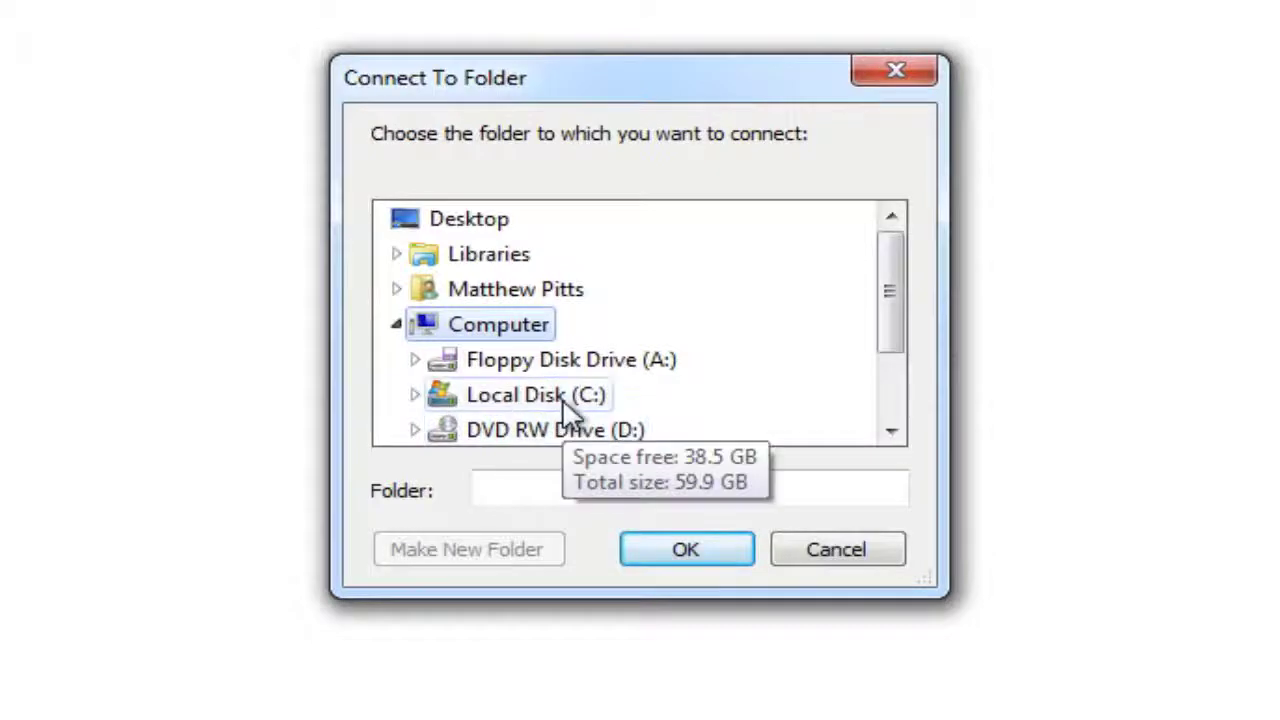
pyautogui.click(538, 406)
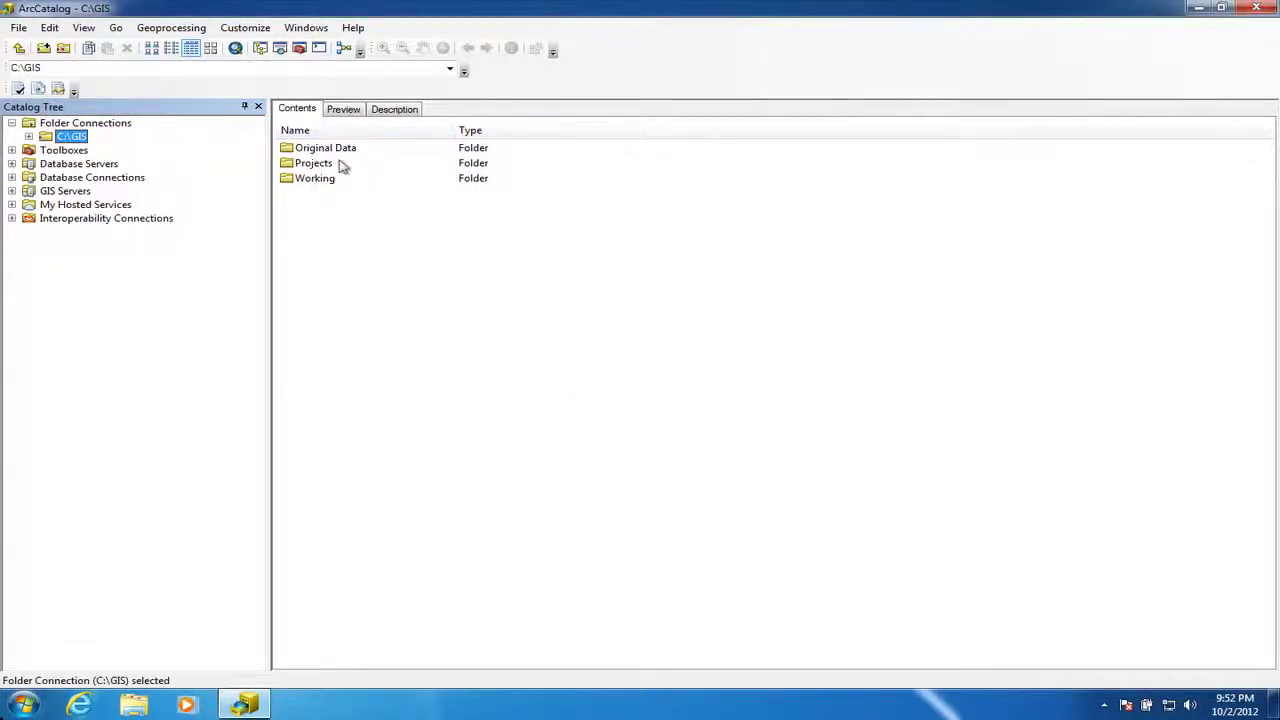
pyautogui.doubleClick(297, 150)
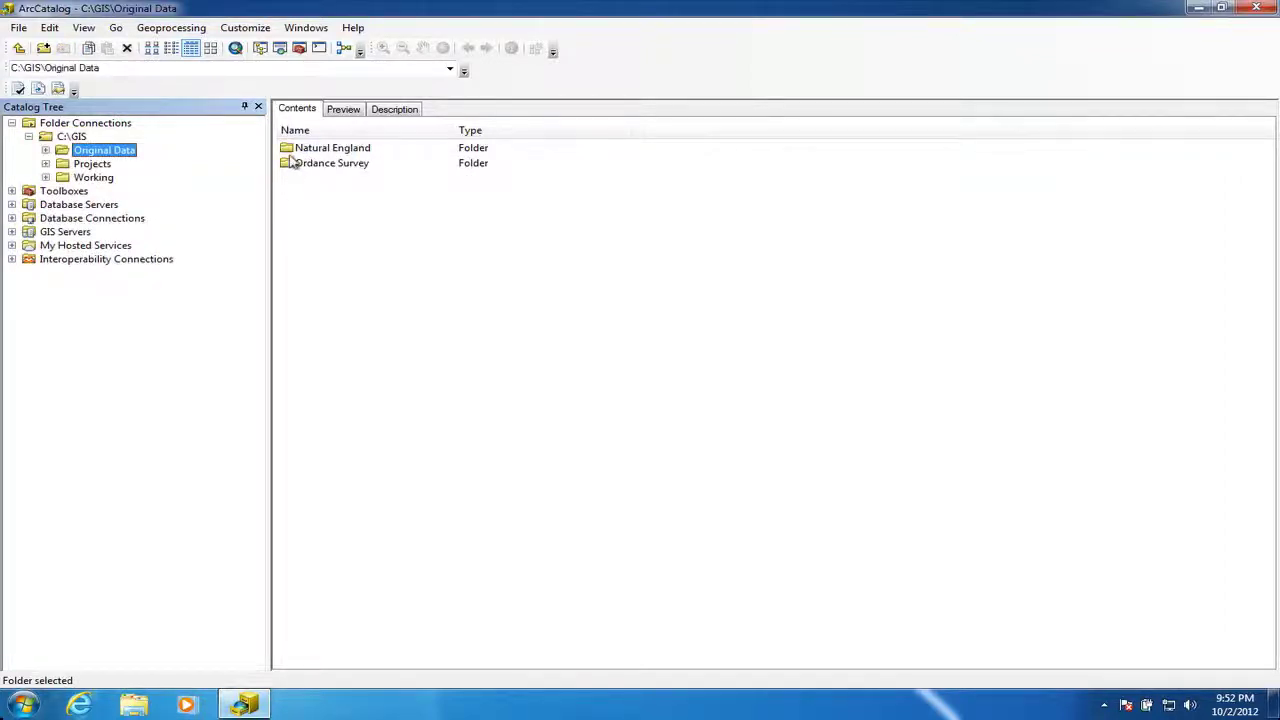
pyautogui.doubleClick(295, 150)
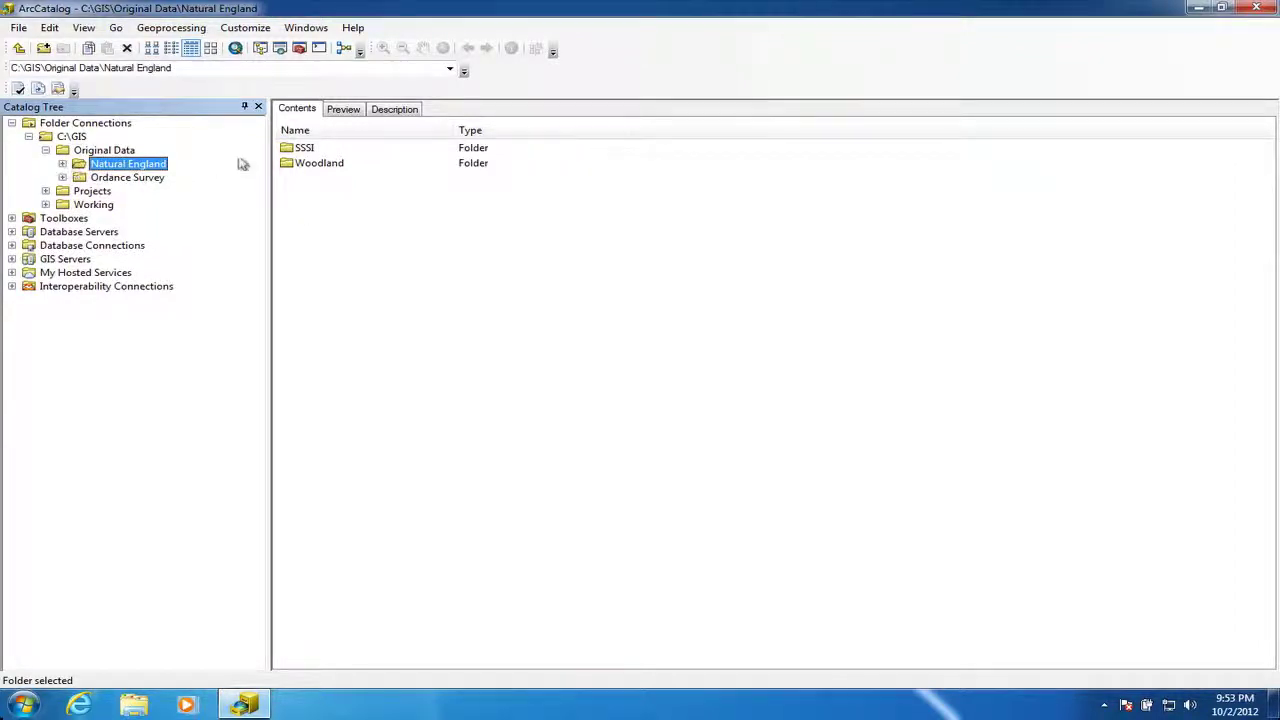
pyautogui.click(45, 150)
pyautogui.click(29, 137)
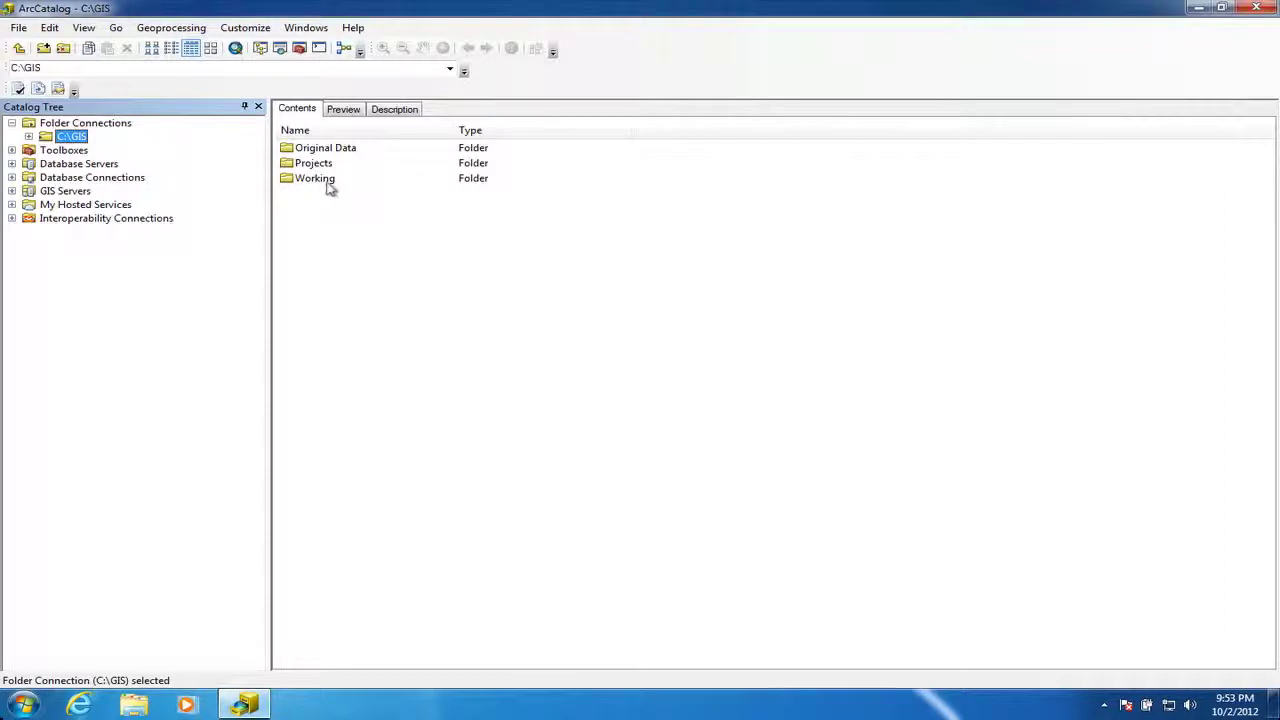
# - Begin renaming the Working folder, then cancel so it keeps the name Working
pyautogui.click(328, 185)
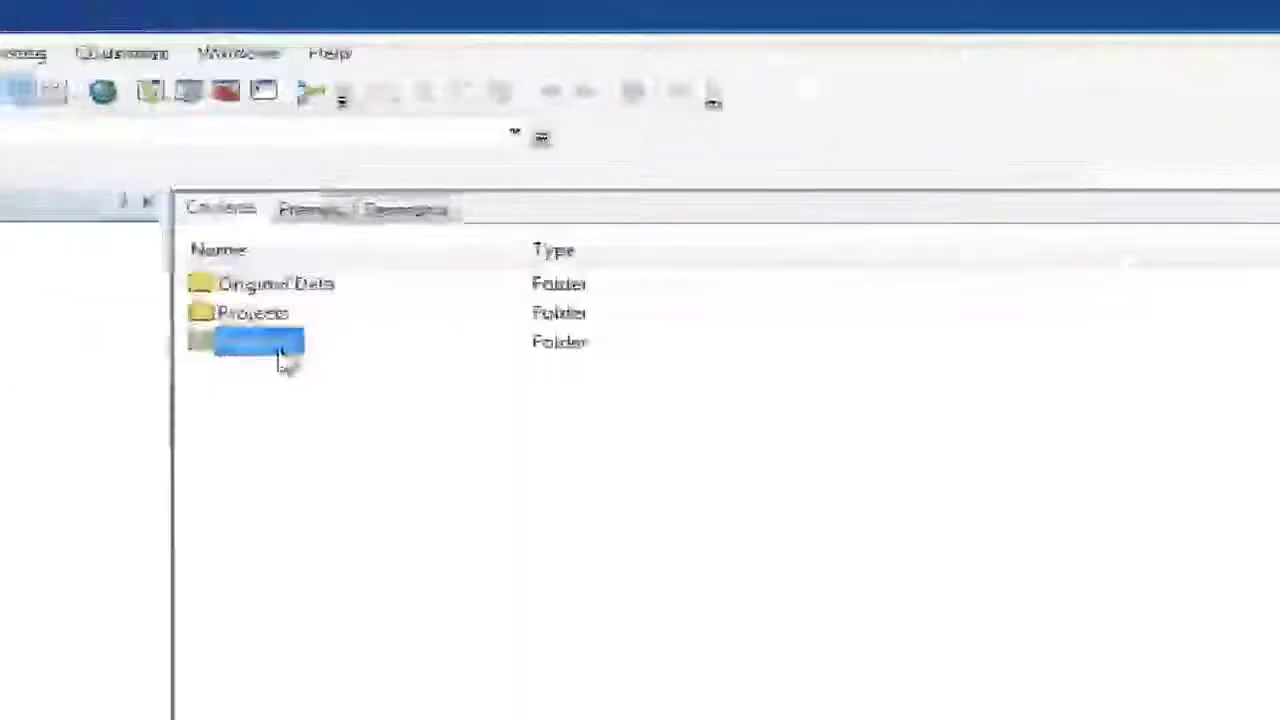
pyautogui.rightClick(262, 341)
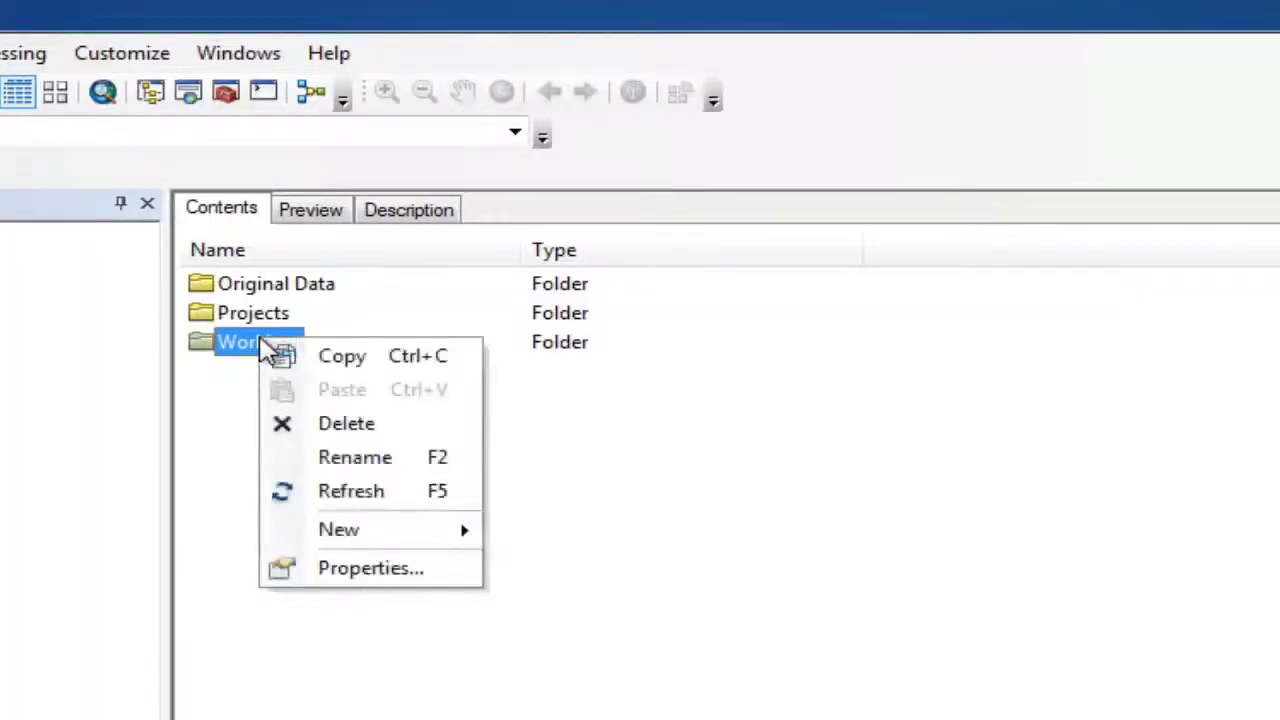
pyautogui.click(338, 460)
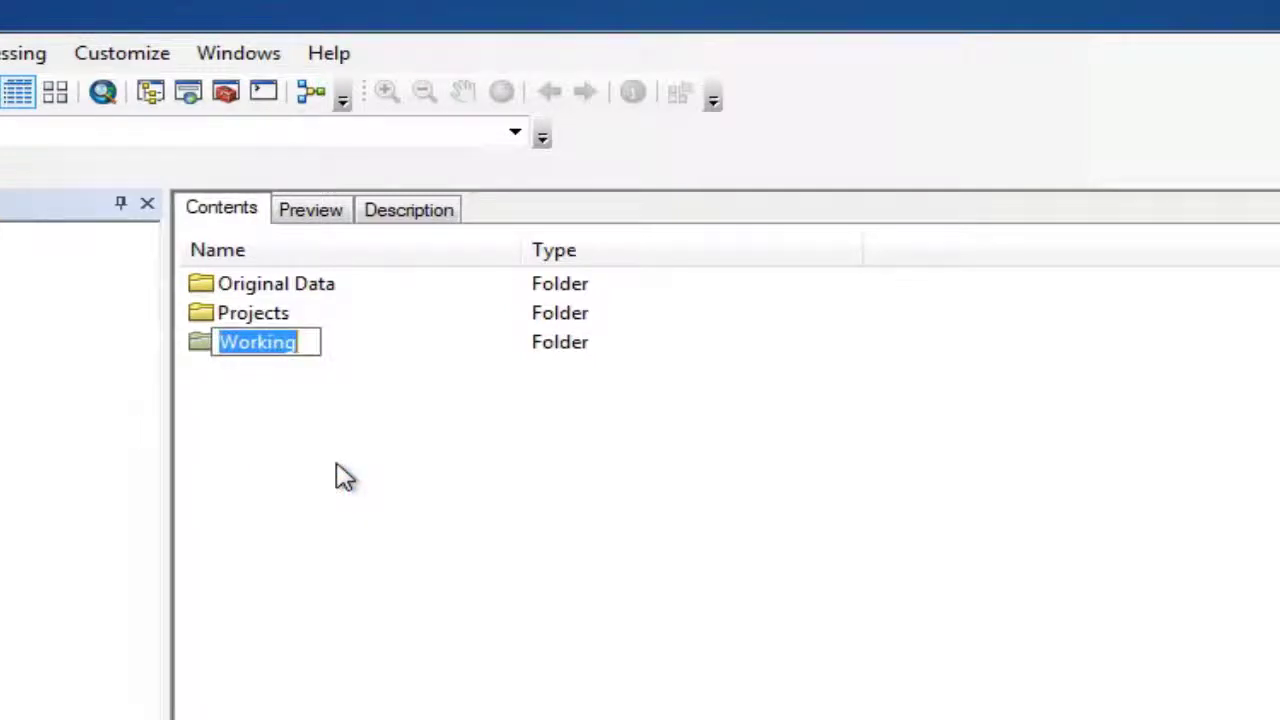
pyautogui.click(306, 369)
pyautogui.rightClick(278, 352)
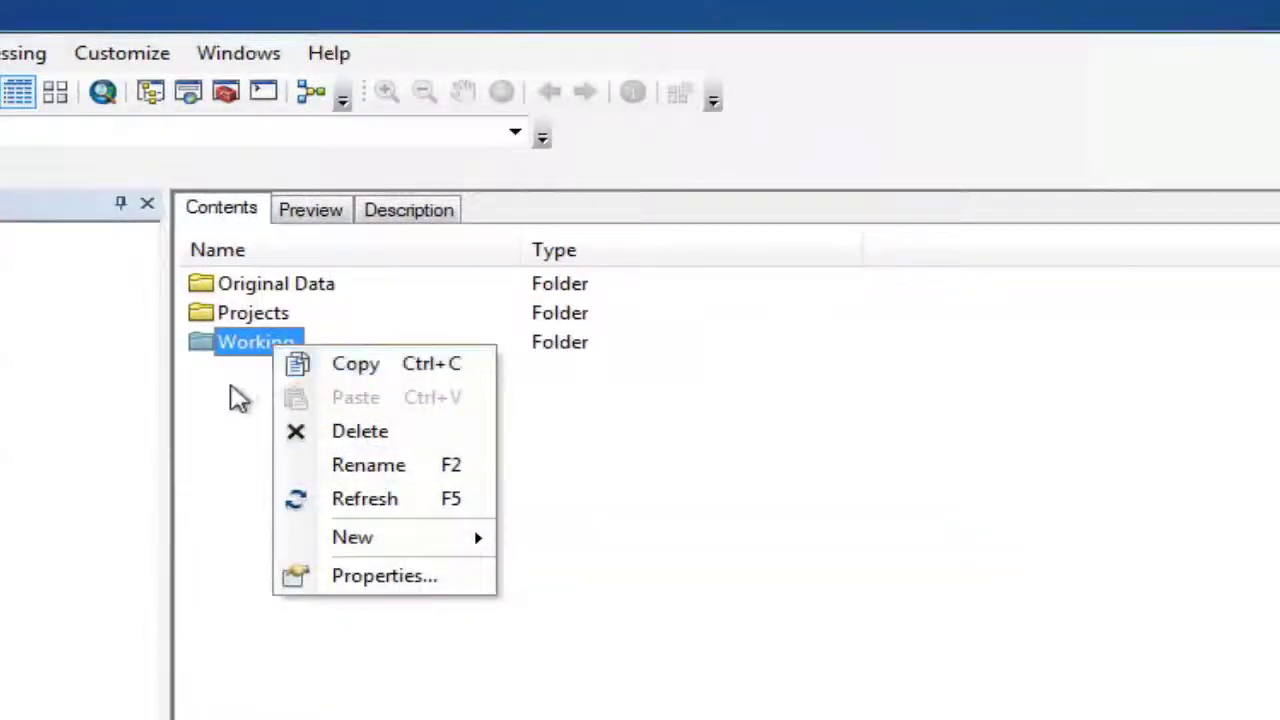
pyautogui.click(228, 419)
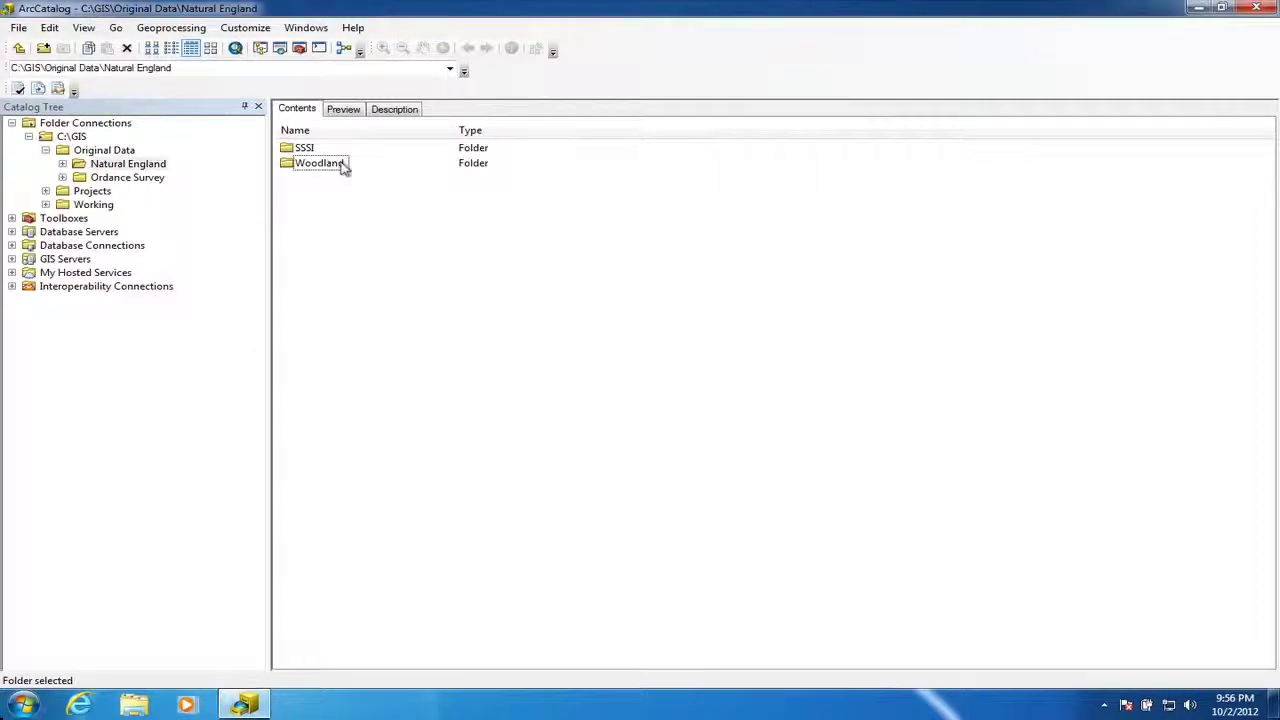
# - Rename the Woodland folder to 'Ancient Woodland' and open it to show tqawi.shp
pyautogui.click(343, 166)
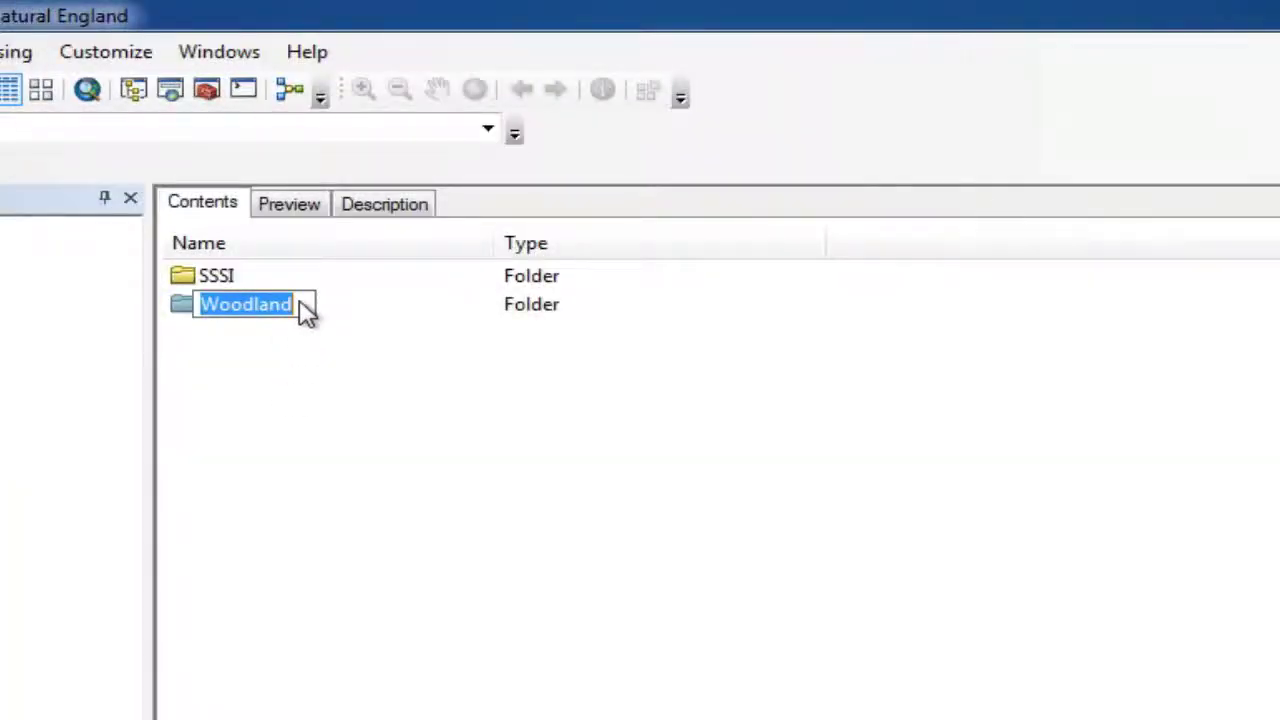
pyautogui.click(300, 306)
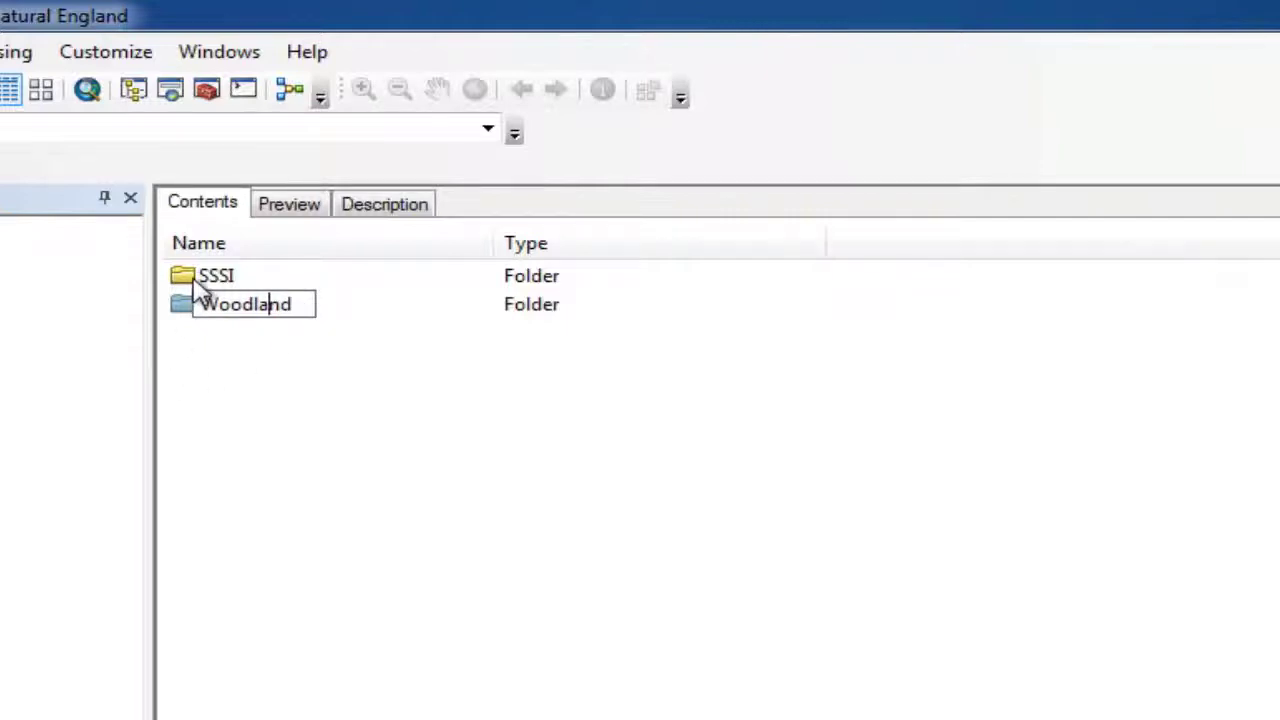
pyautogui.write('A')
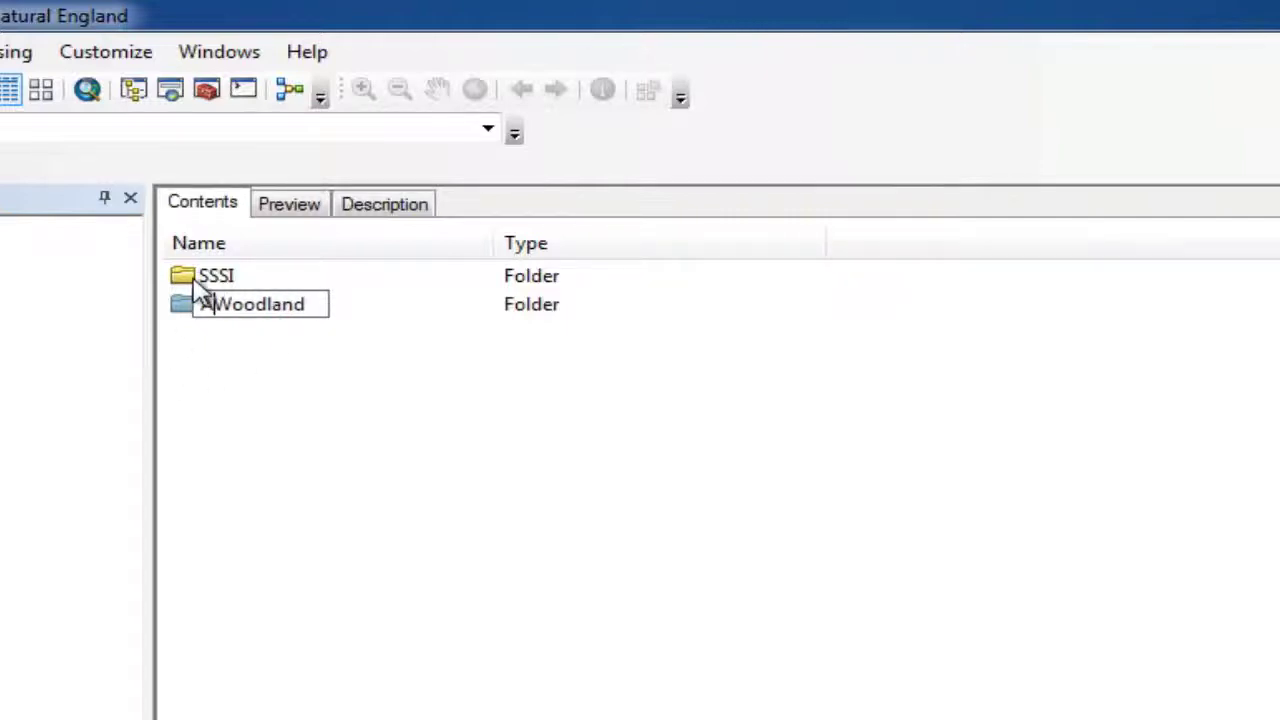
pyautogui.write('ncient')
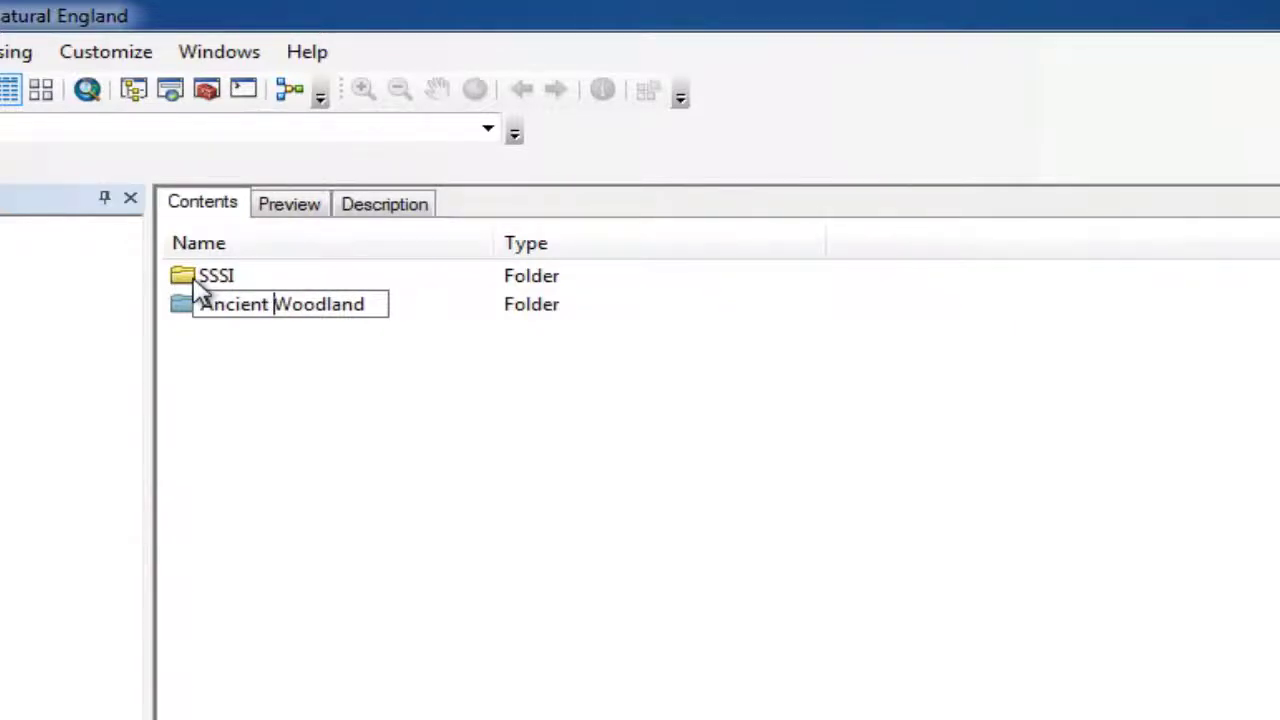
pyautogui.press('Return')
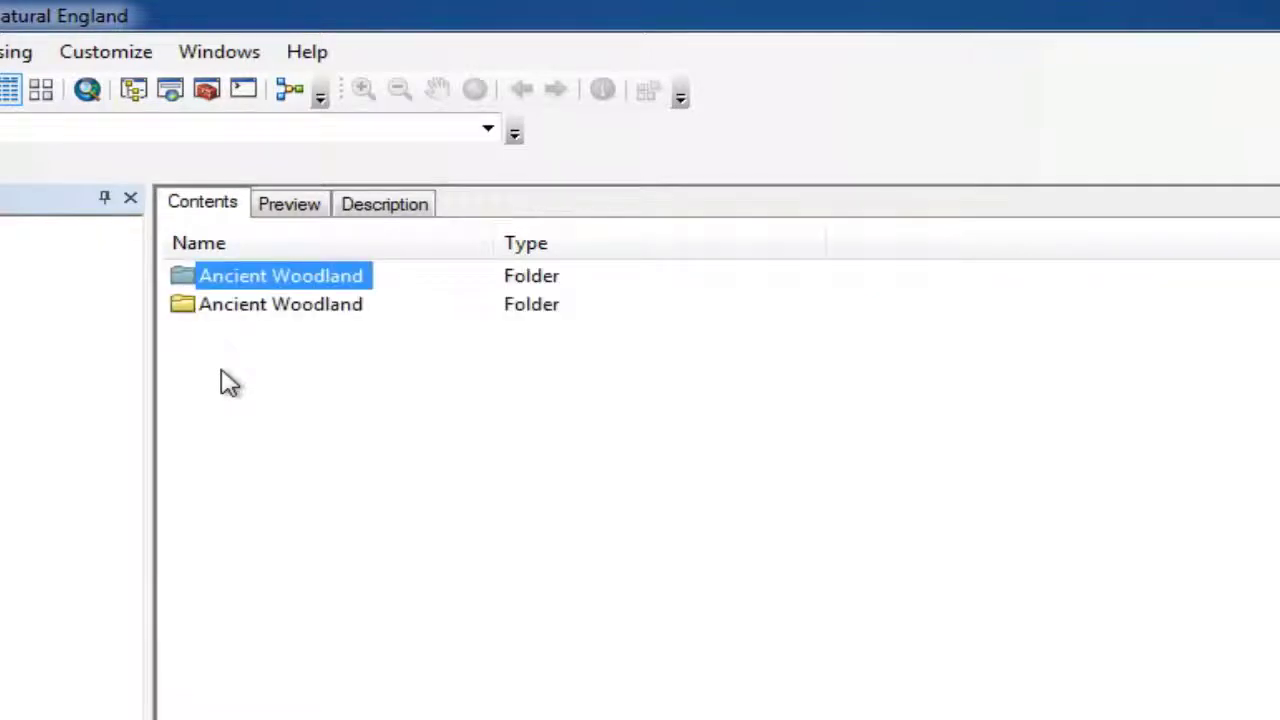
pyautogui.press('Return')
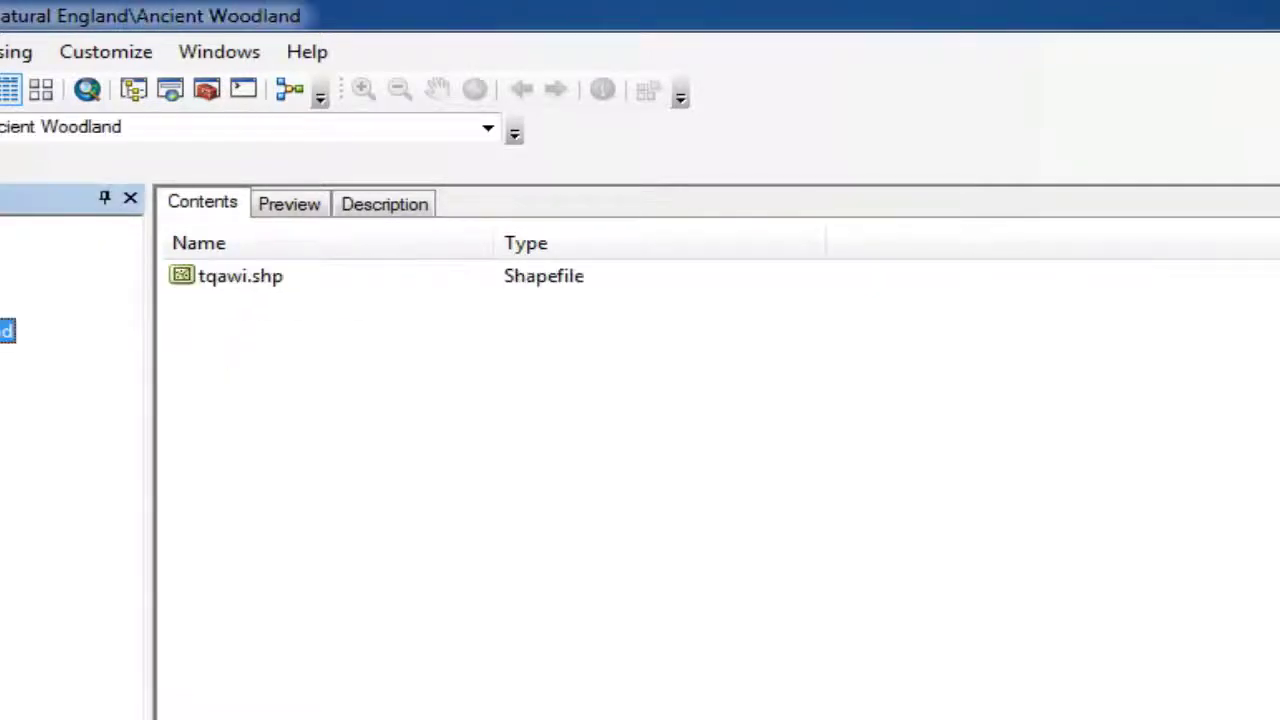
# - Put tqawi.shp into rename mode and type 'ancient woodland' as its new name
pyautogui.click(224, 289)
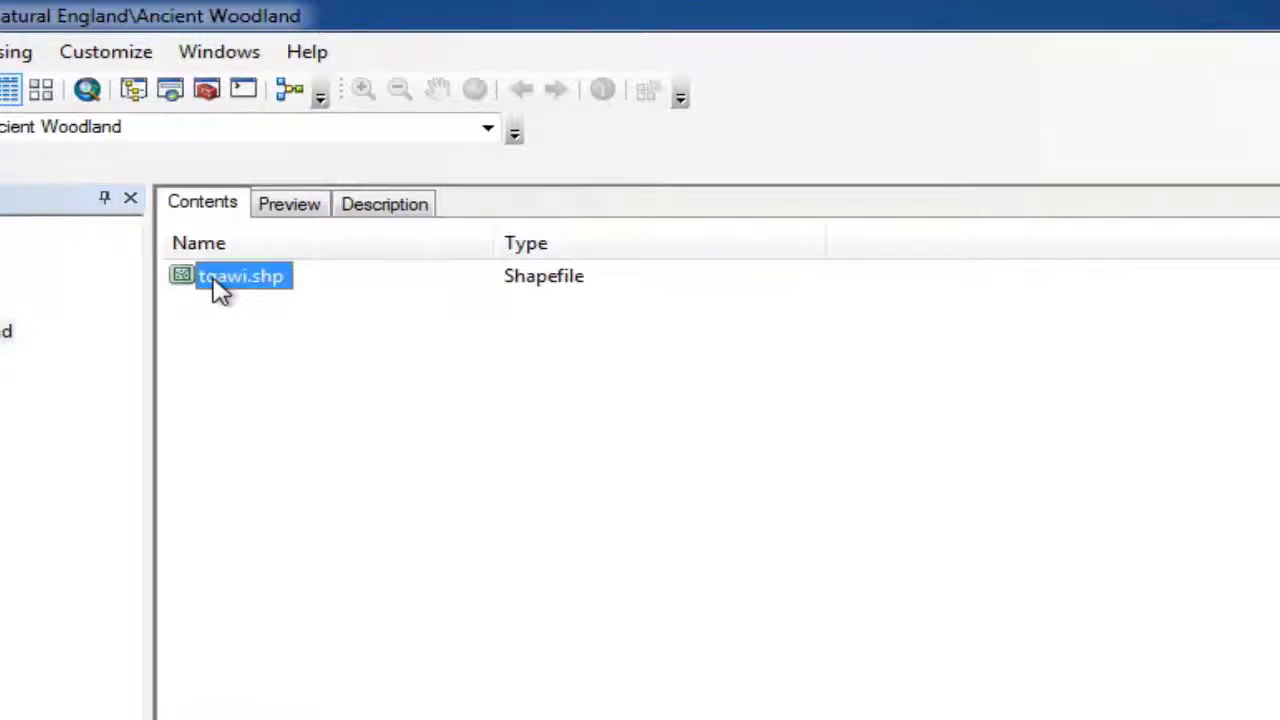
pyautogui.click(220, 290)
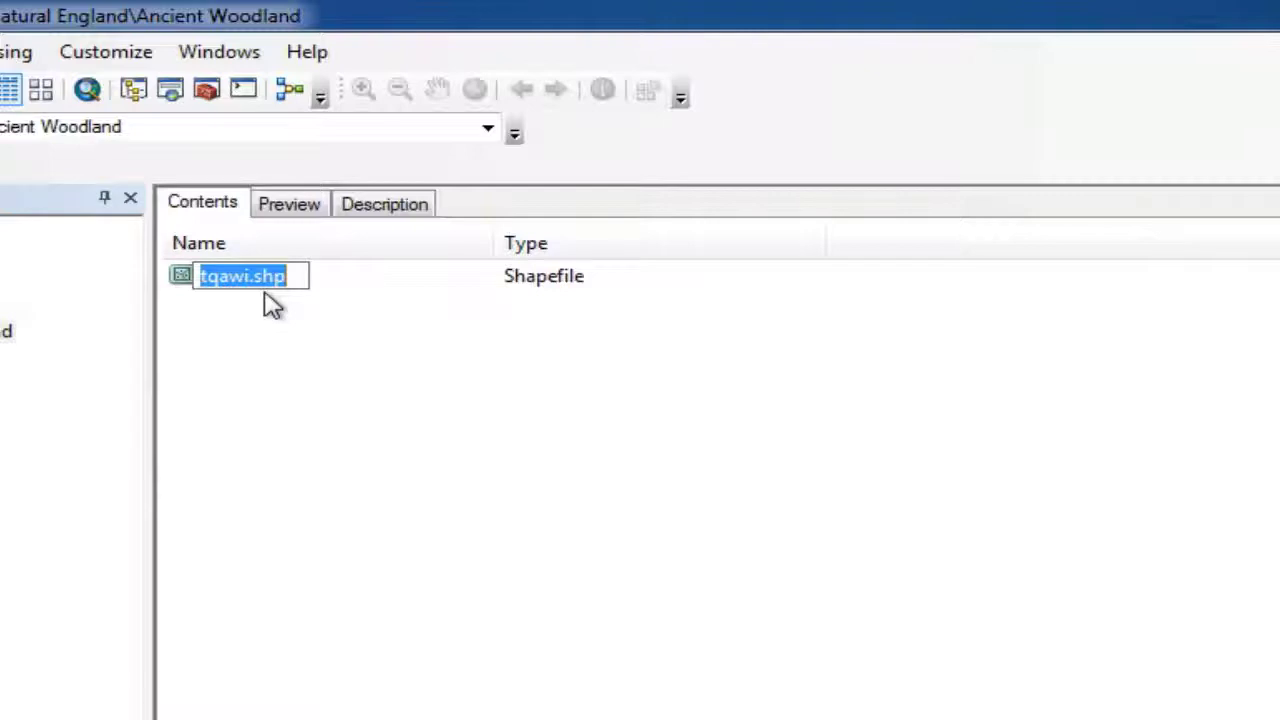
pyautogui.write('ancien')
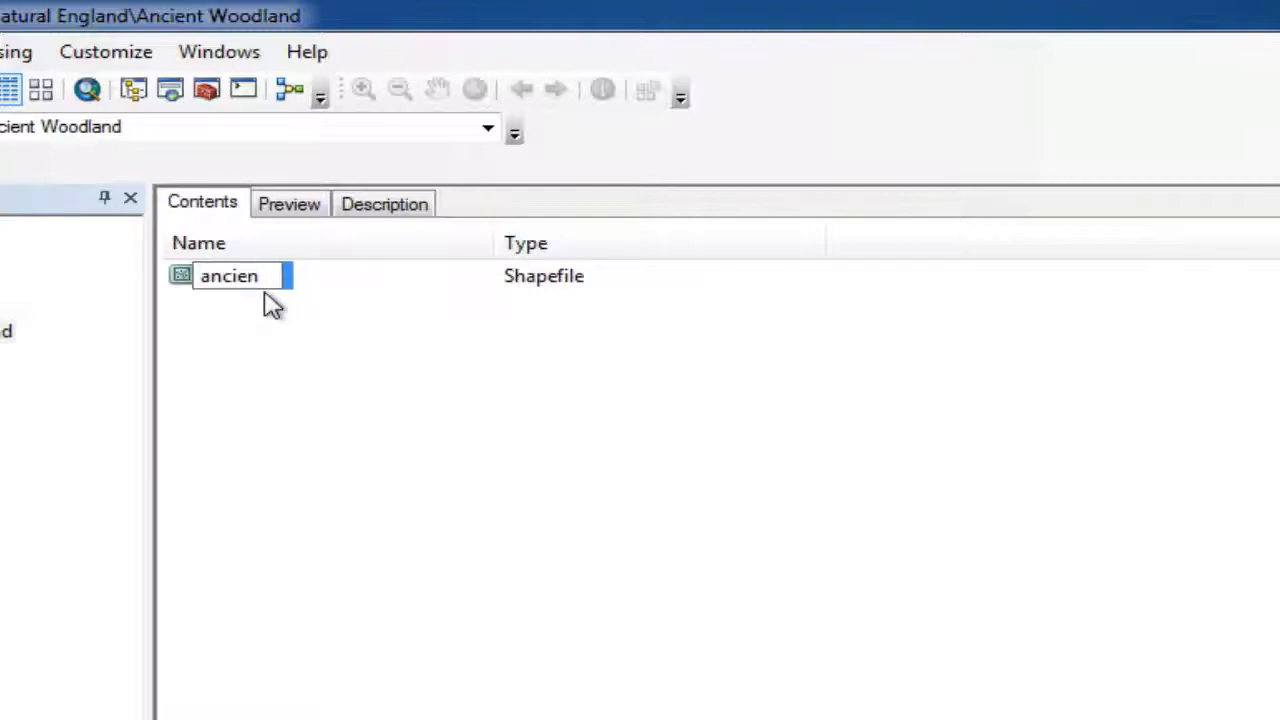
pyautogui.write('t woodland')
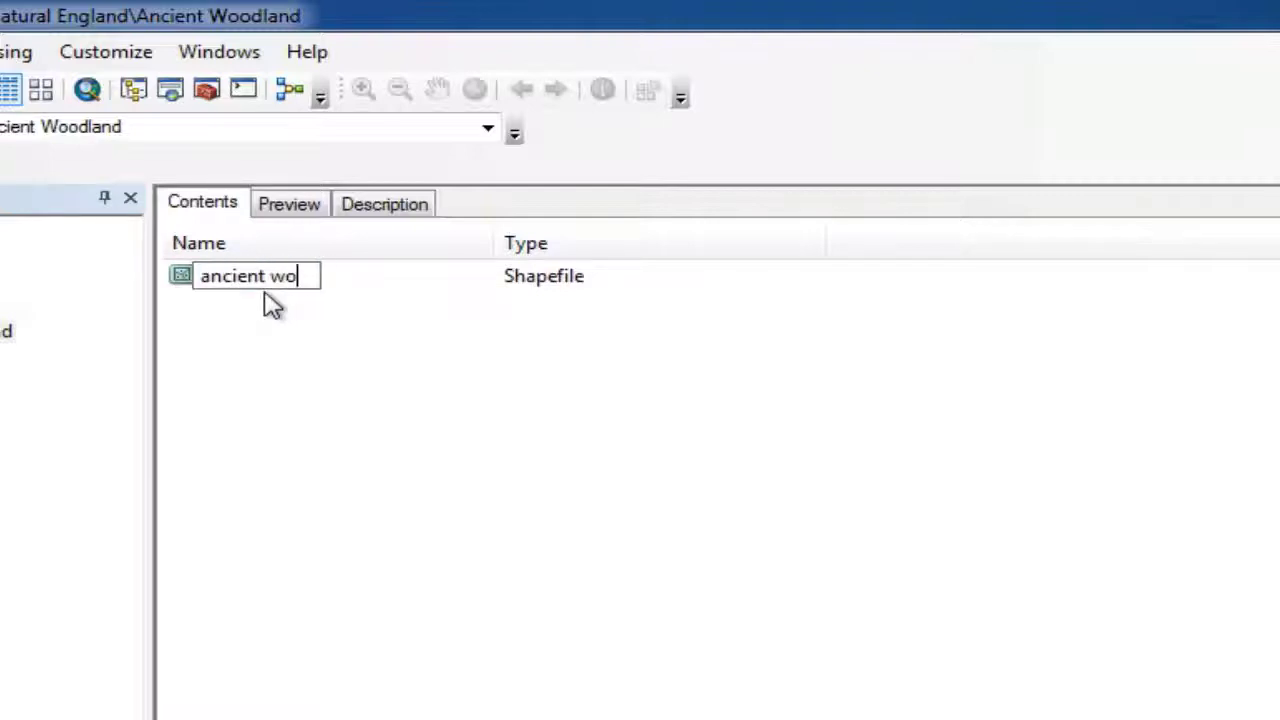